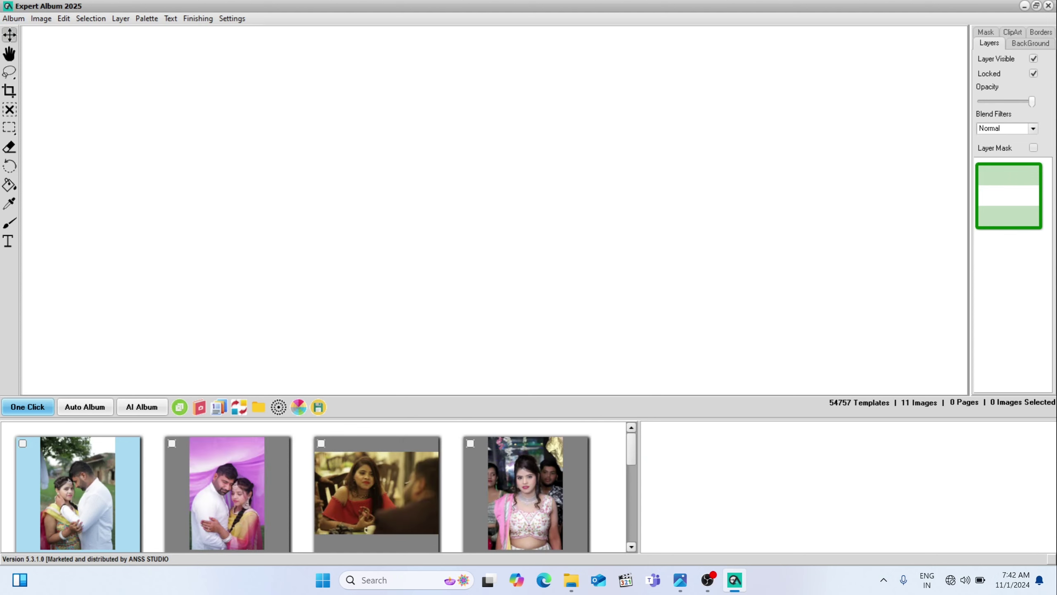
# - Generate a one-click album spread from the first four photos and shift the outdoor couple photo slightly up and to the right
pyautogui.moveTo(631, 448); pyautogui.dragTo(631, 524)
pyautogui.scroll(6, 313, 487)
pyautogui.moveTo(604, 469); pyautogui.dragTo(56, 515)
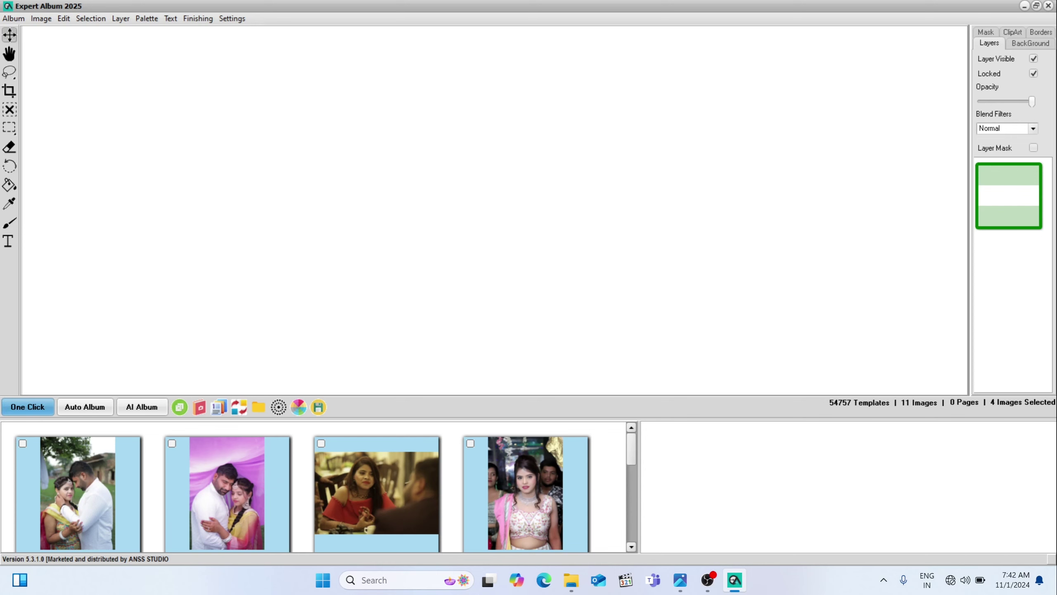
pyautogui.click(28, 407)
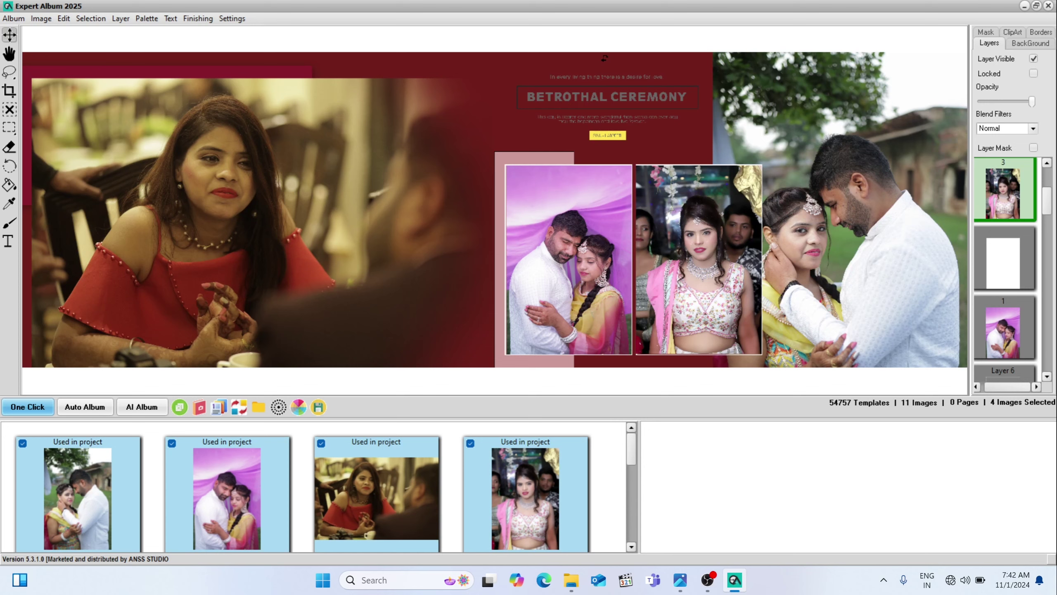
pyautogui.moveTo(838, 293); pyautogui.dragTo(853, 244)
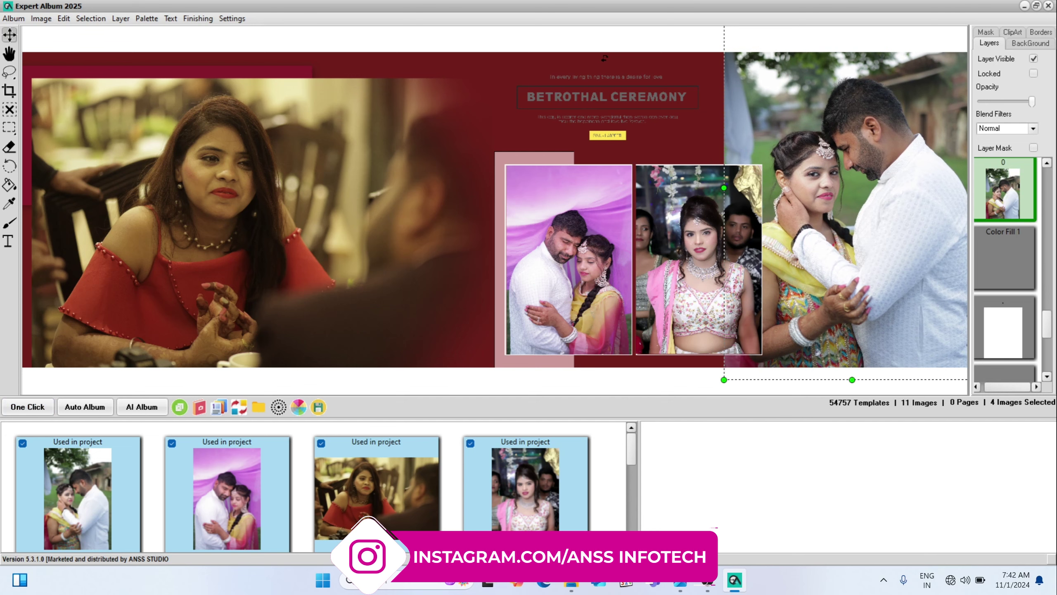
pyautogui.click(525, 539)
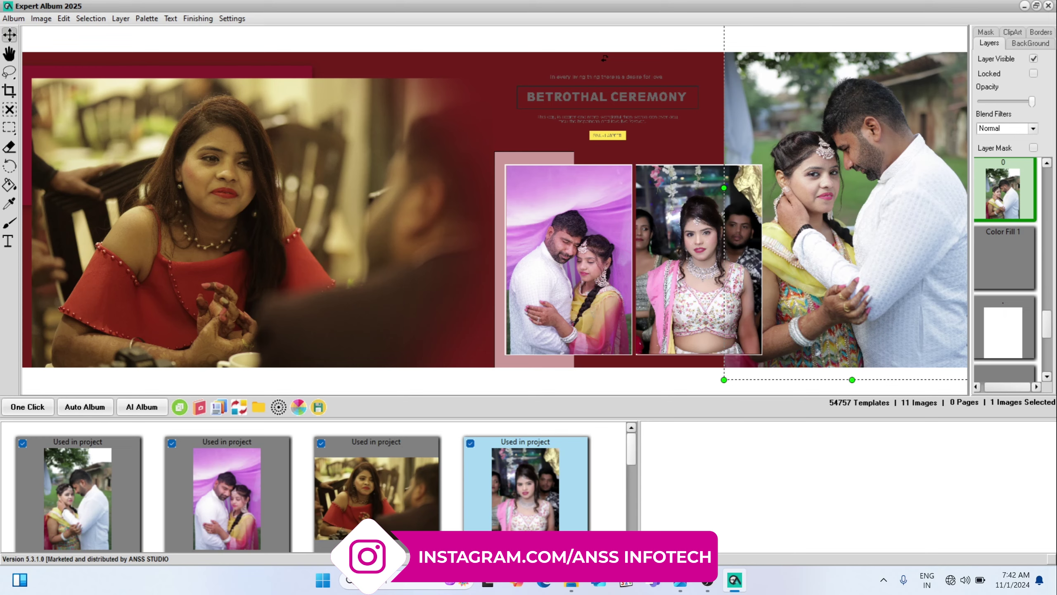
pyautogui.scroll(-4, 316, 487)
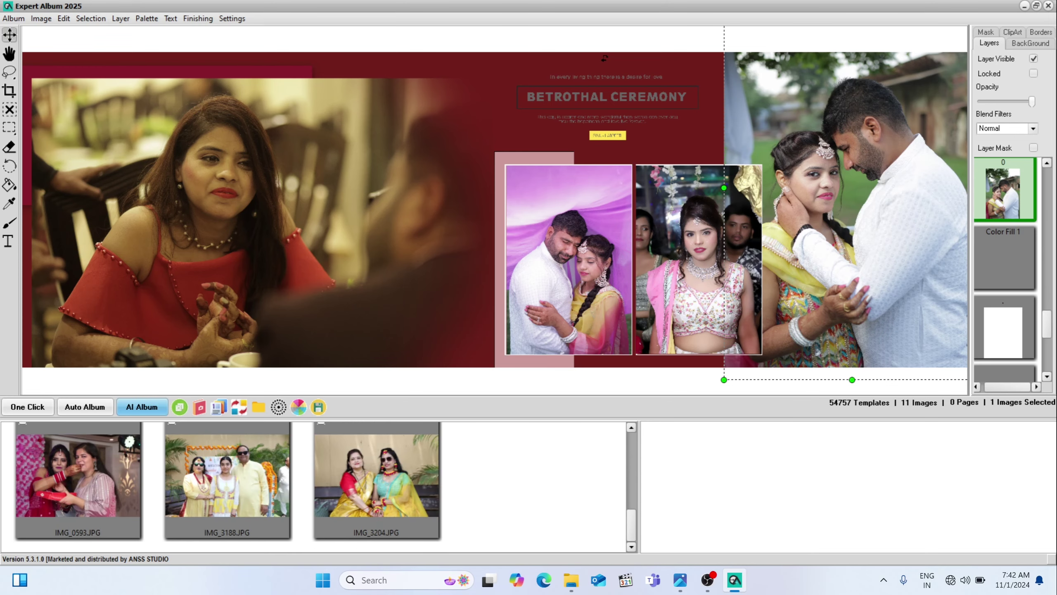
pyautogui.click(377, 479)
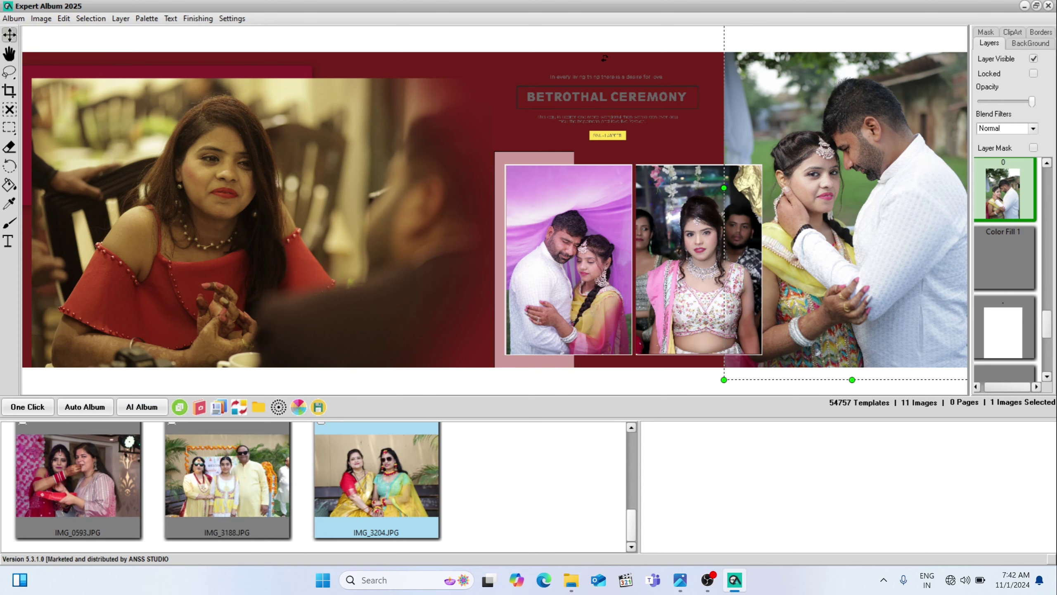
pyautogui.scroll(4, 317, 488)
# - Add the first four photos, 2S8A8180, 2S8A8211, 2S8A8395 and IMG_0399, to the album as one page
pyautogui.click(525, 496)
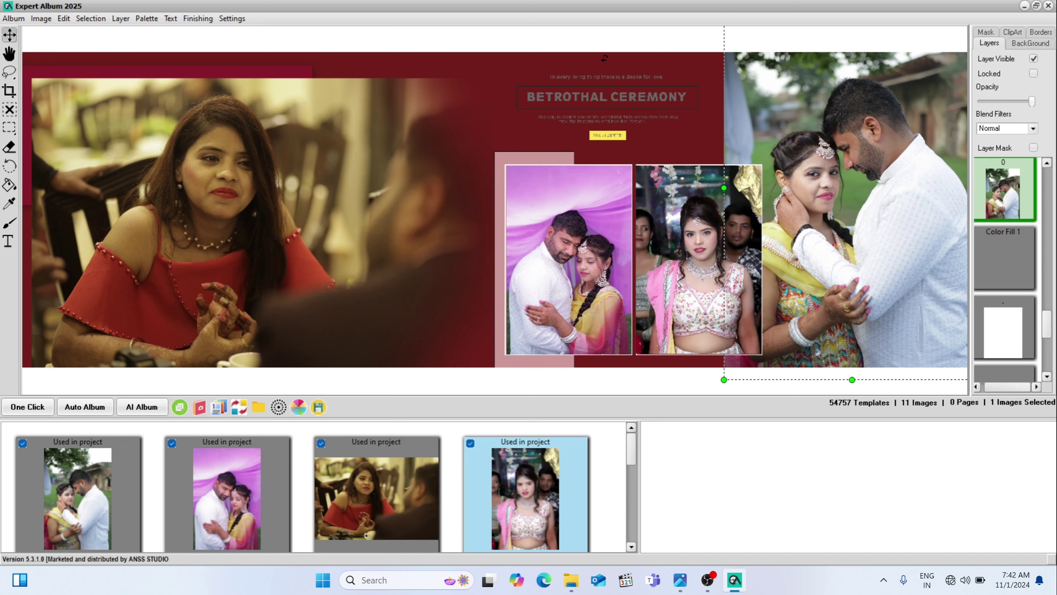
pyautogui.click(77, 495)
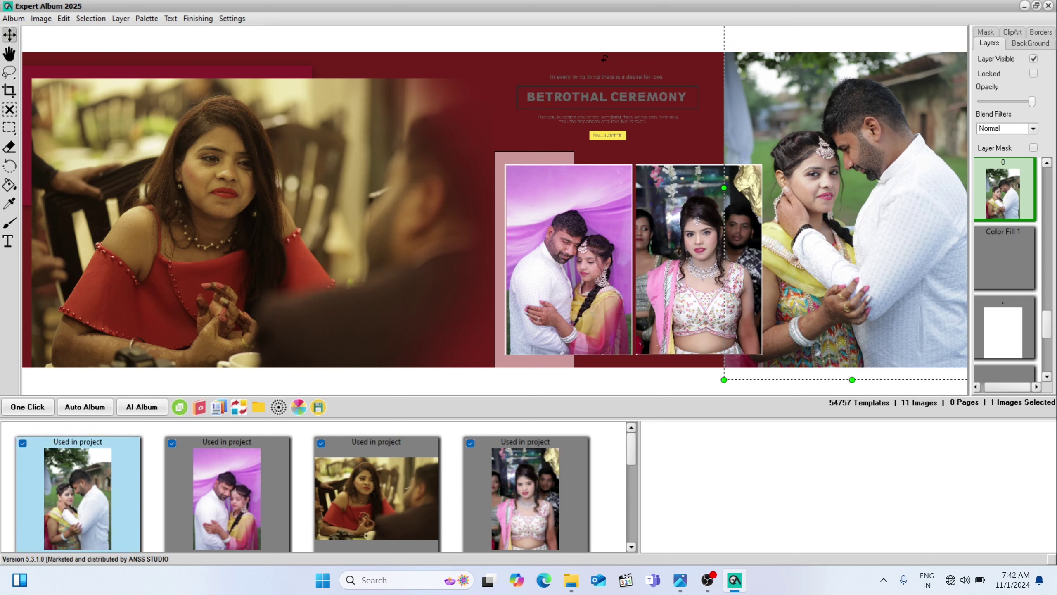
pyautogui.hotkey('ctrl', 'a')
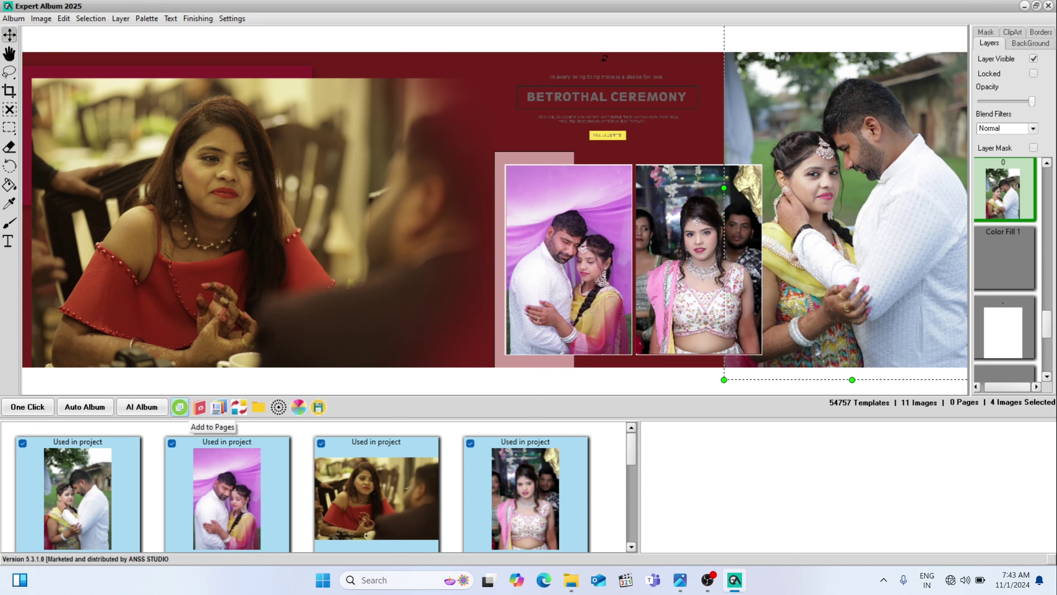
pyautogui.click(179, 406)
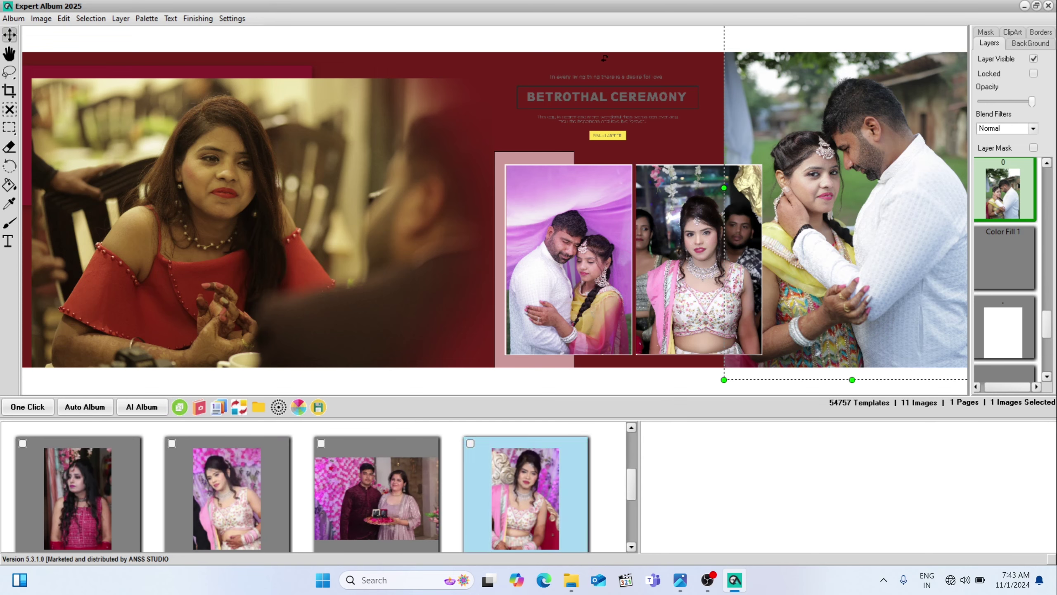
# - Add photos IMG_0403, IMG_0495, IMG_0511, IMG_0543 and IMG_3188 to the album as a second page
pyautogui.click(226, 499)
pyautogui.click(77, 498)
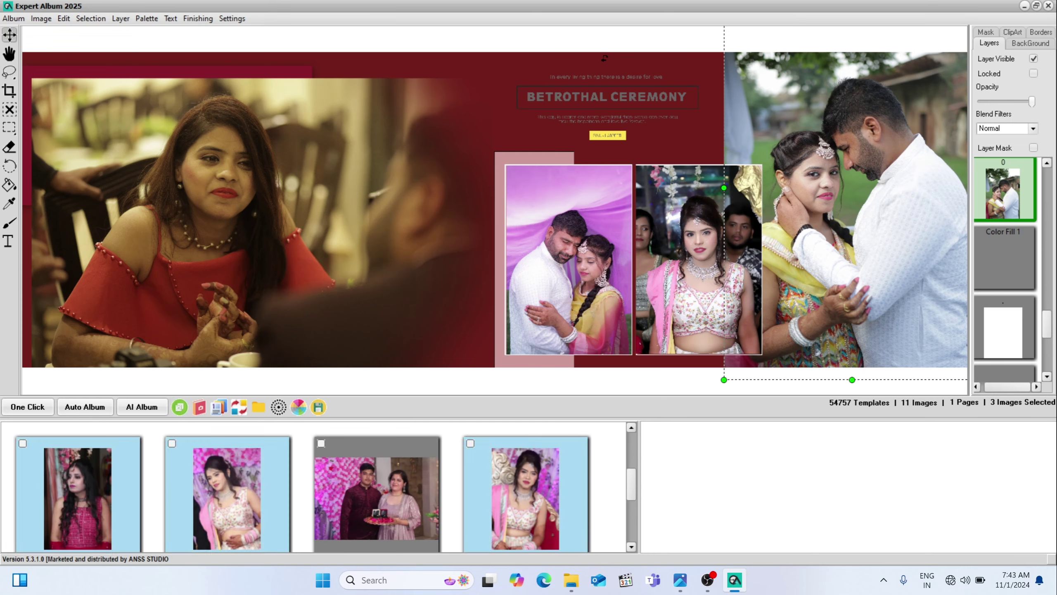
pyautogui.click(376, 498)
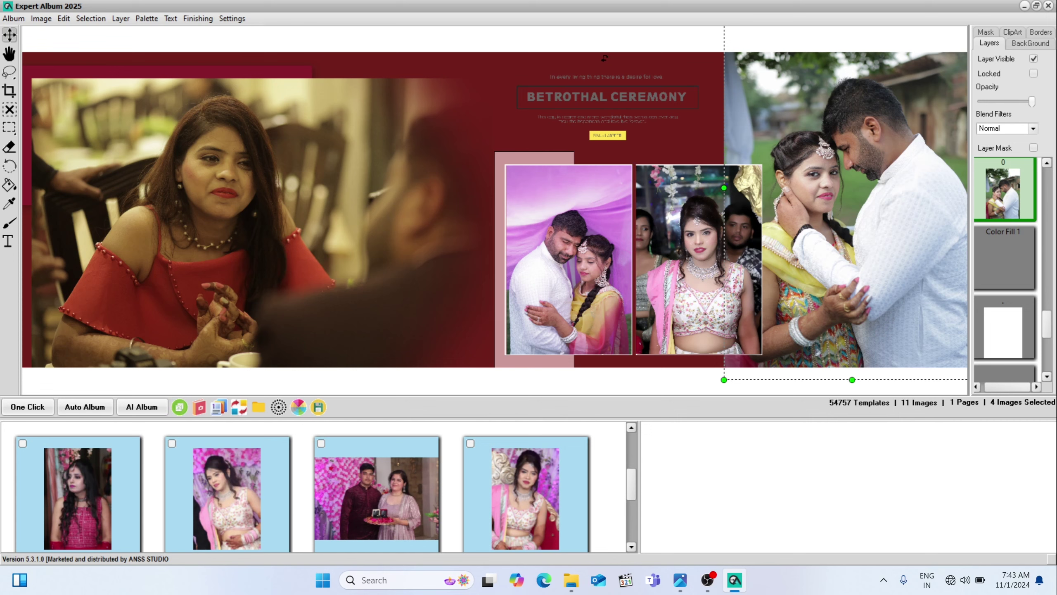
pyautogui.scroll(-3, 632, 483)
pyautogui.click(226, 523)
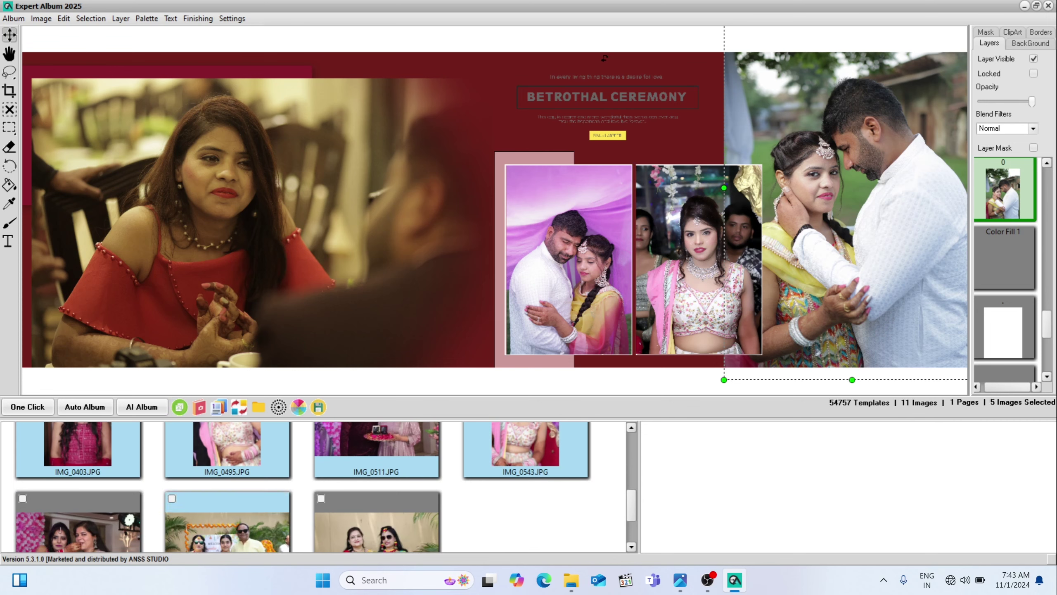
pyautogui.click(179, 407)
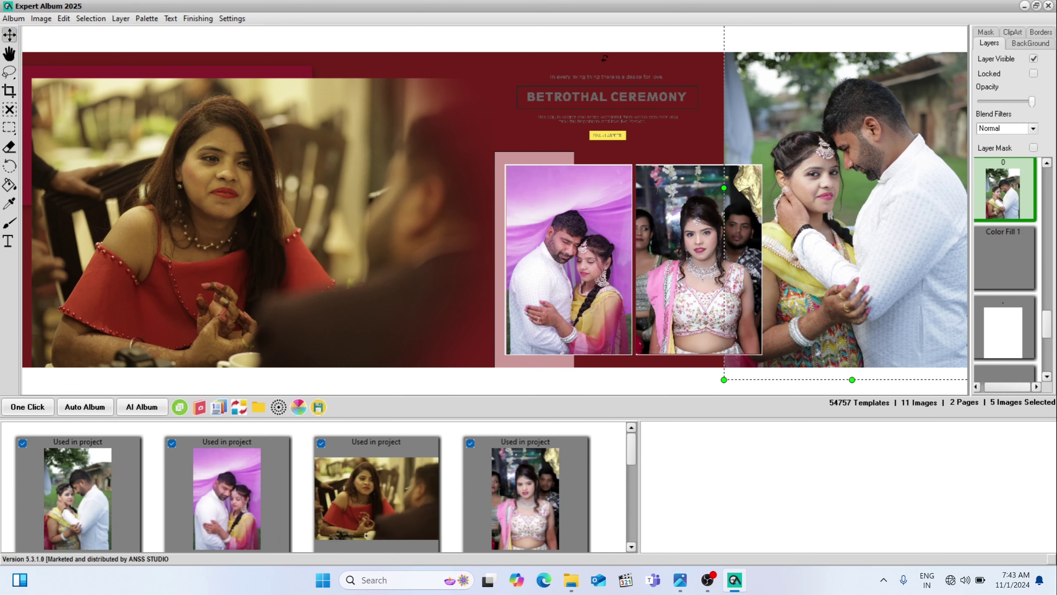
# - Add photos 2S8A8180, IMG_0495, IMG_0511, IMG_0543 and IMG_0593 as a third page and generate all the pages with Auto Album
pyautogui.click(78, 499)
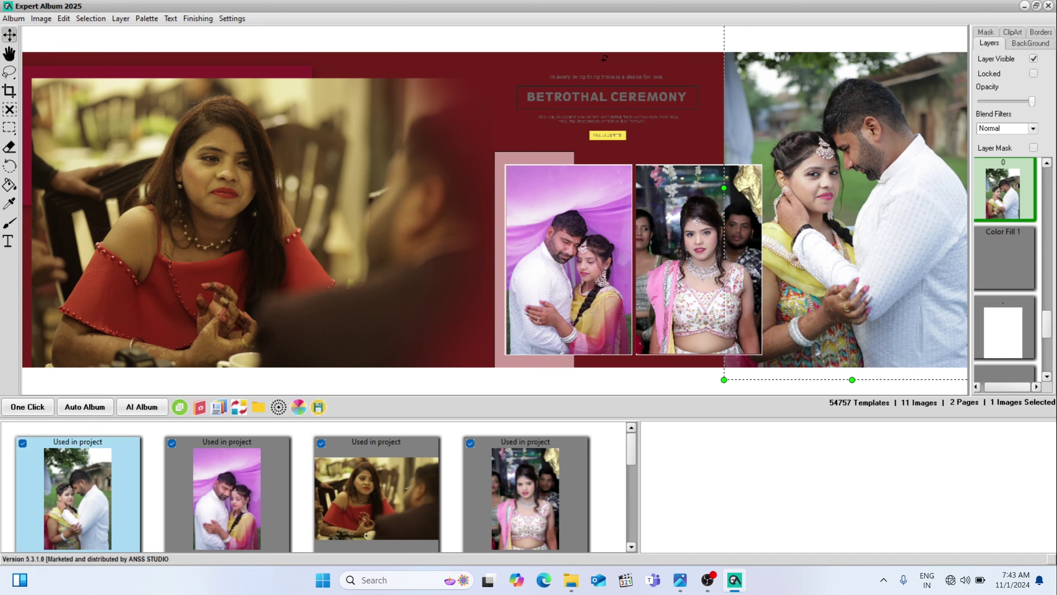
pyautogui.scroll(-5, 316, 487)
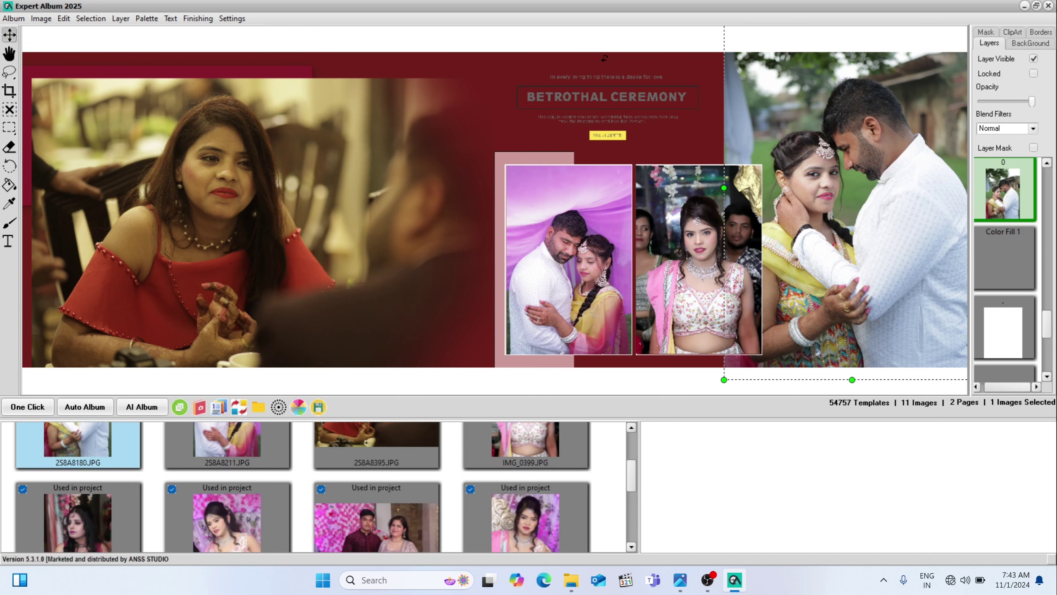
pyautogui.keyDown('ctrl'); pyautogui.click(526, 470); pyautogui.keyUp('ctrl')
pyautogui.keyDown('ctrl'); pyautogui.click(376, 470); pyautogui.keyUp('ctrl')
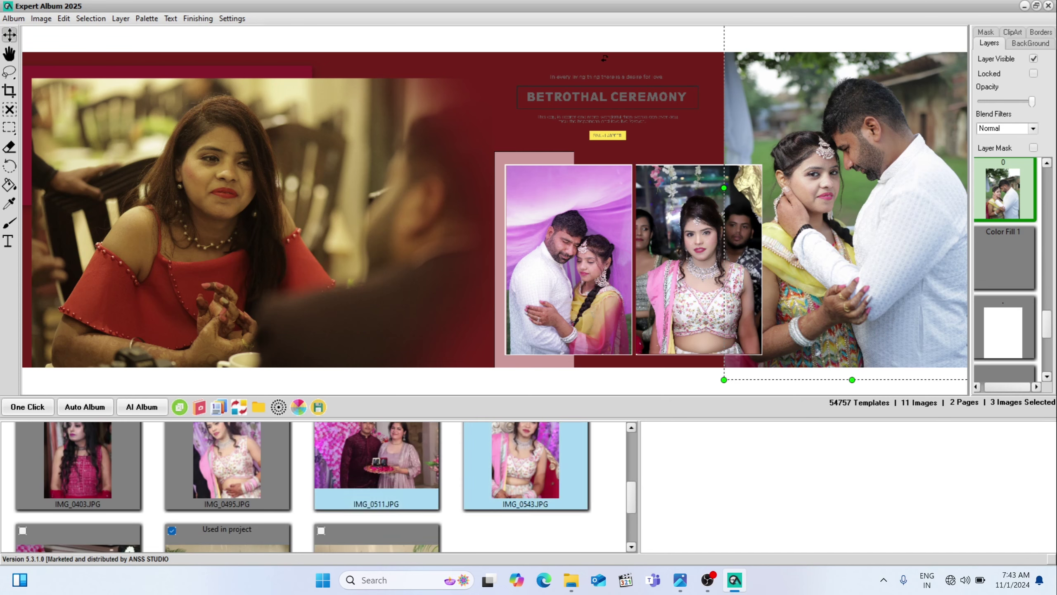
pyautogui.keyDown('ctrl'); pyautogui.click(227, 470); pyautogui.keyUp('ctrl')
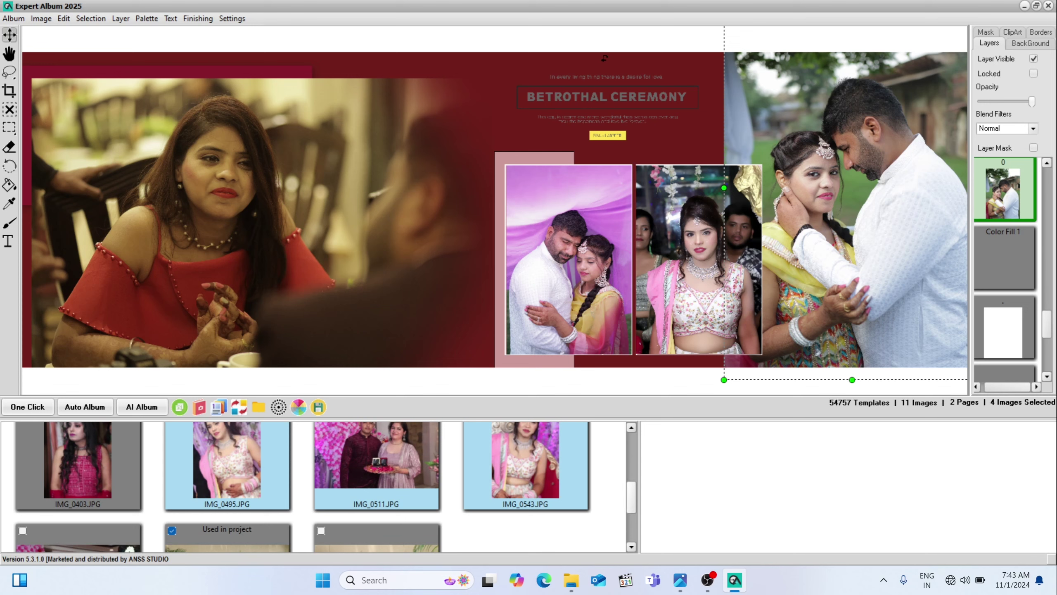
pyautogui.scroll(-3, 317, 487)
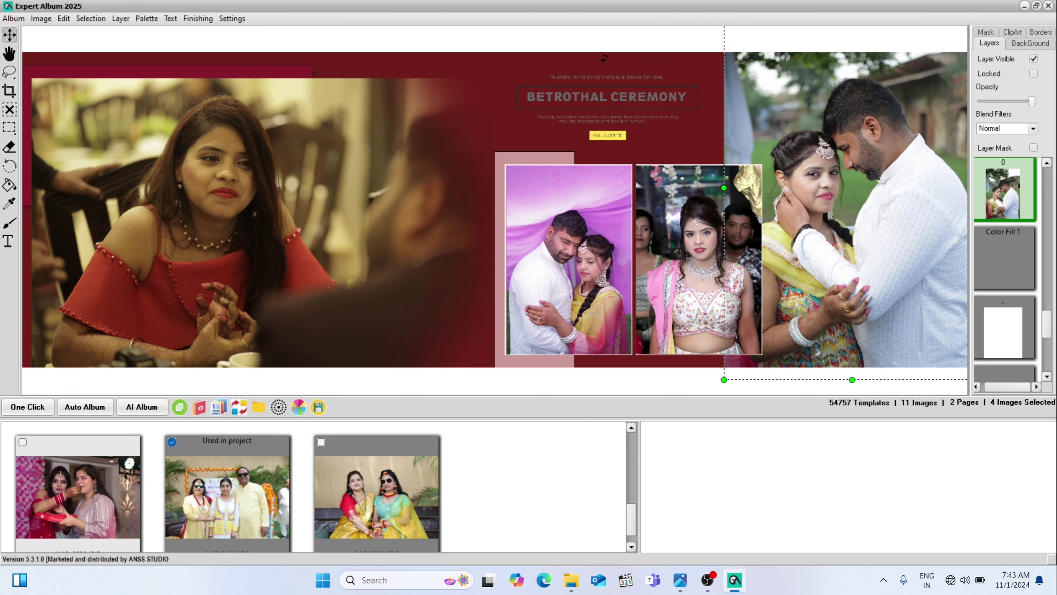
pyautogui.keyDown('ctrl'); pyautogui.click(78, 496); pyautogui.keyUp('ctrl')
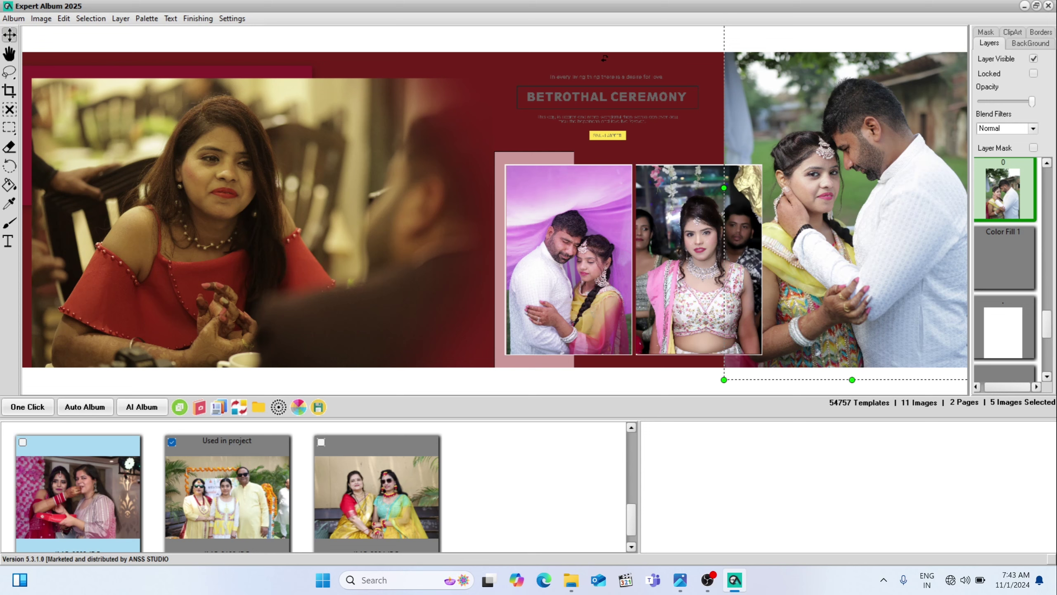
pyautogui.click(180, 407)
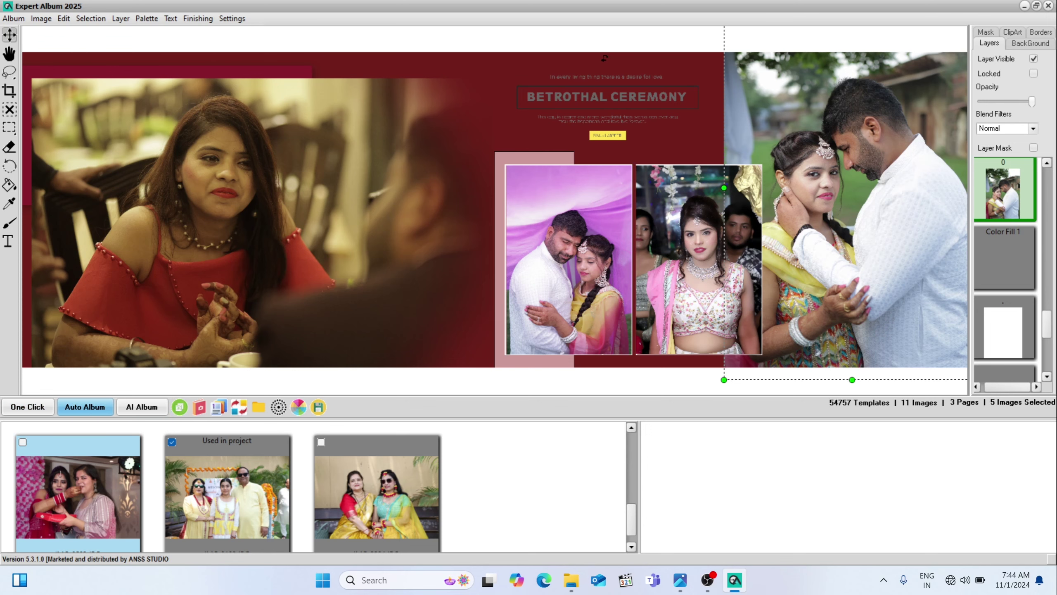
pyautogui.click(85, 407)
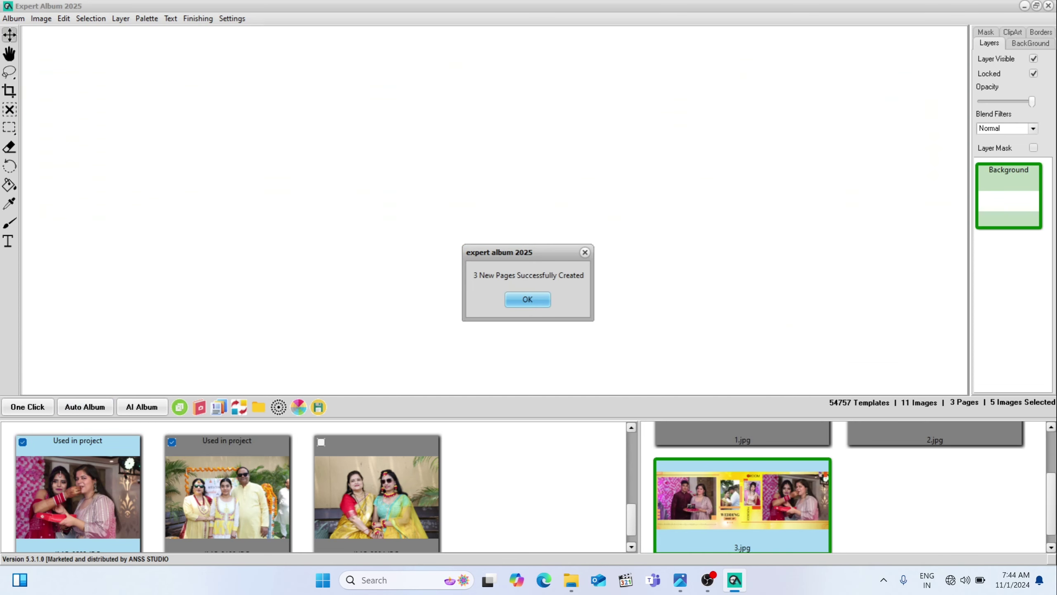
pyautogui.press('Return')
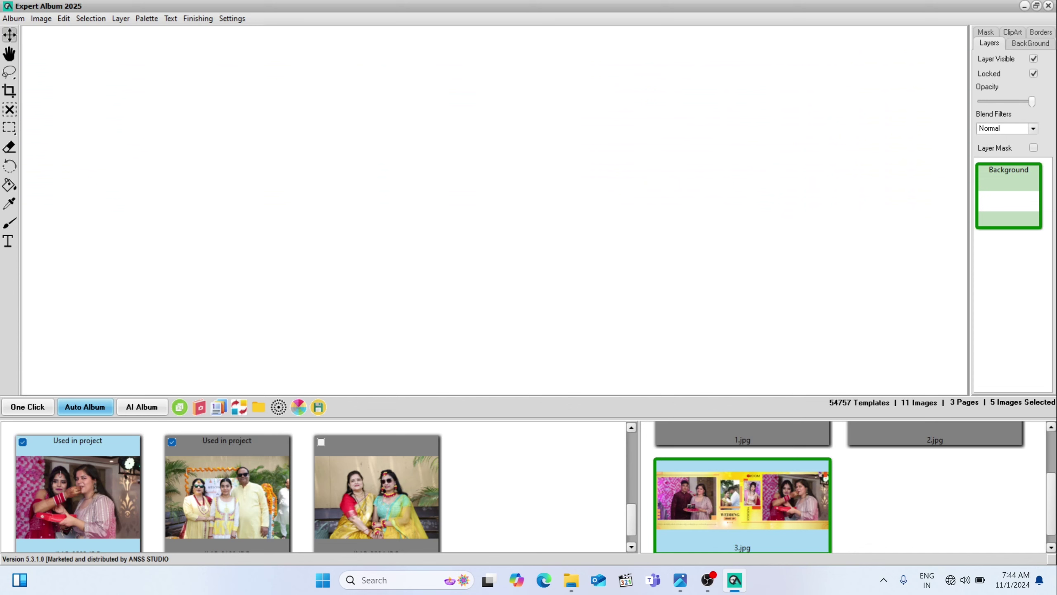
# - Set the background source to the Default folder
pyautogui.click(1030, 43)
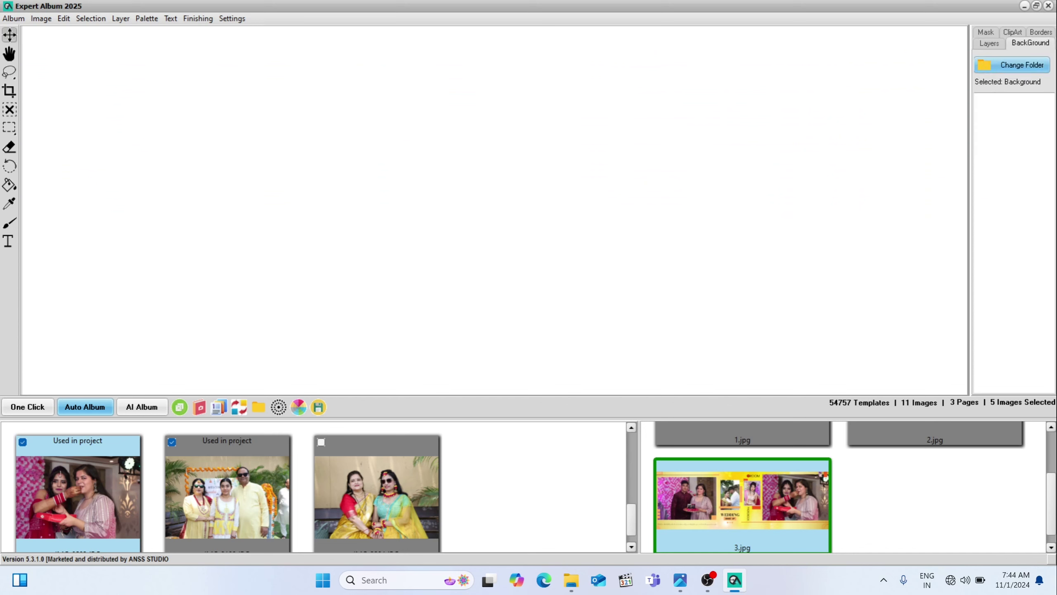
pyautogui.click(1012, 65)
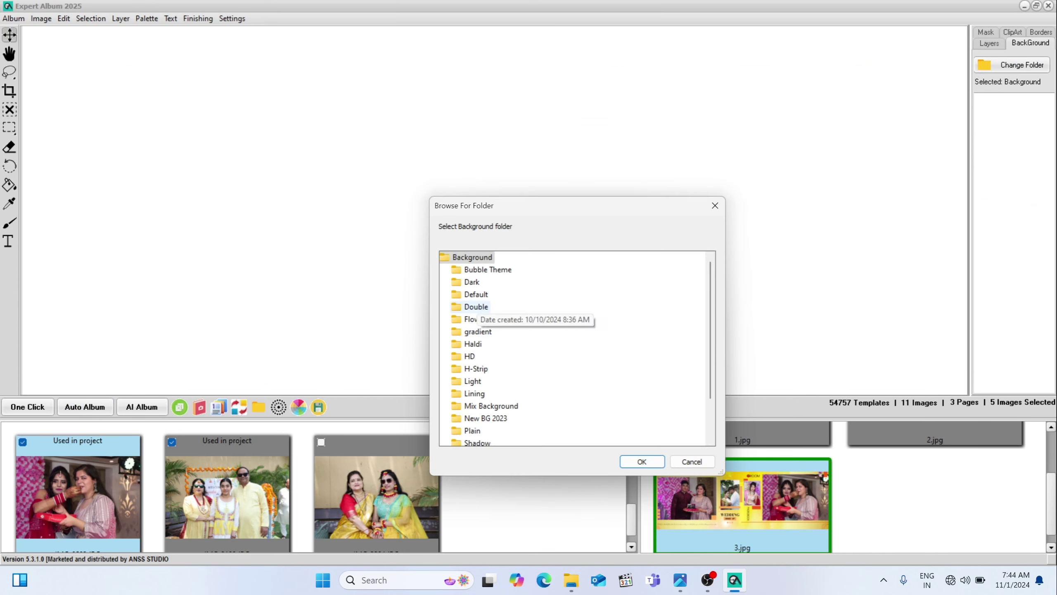
pyautogui.click(474, 295)
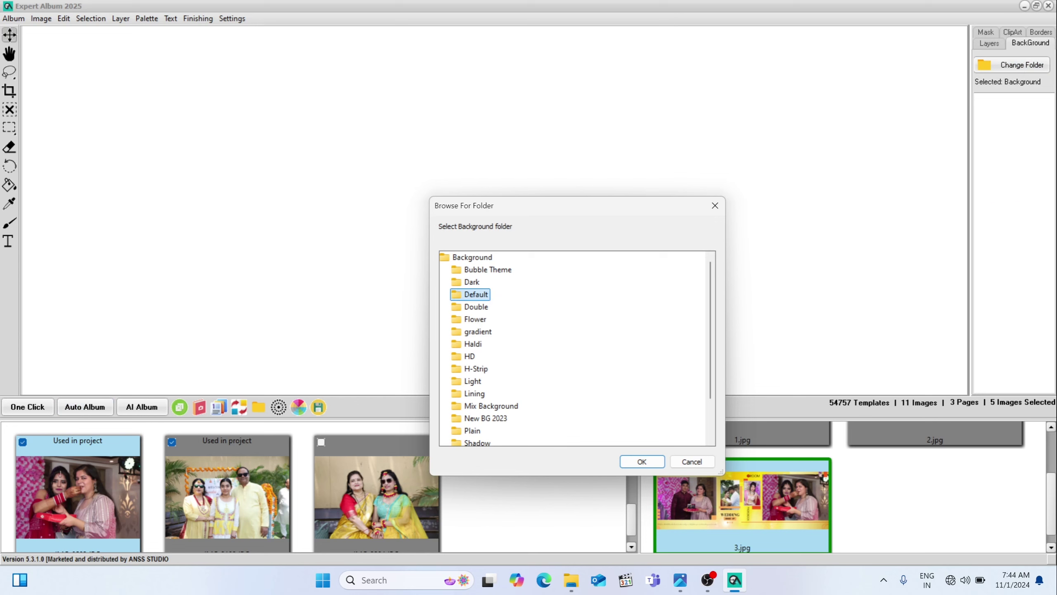
pyautogui.click(642, 461)
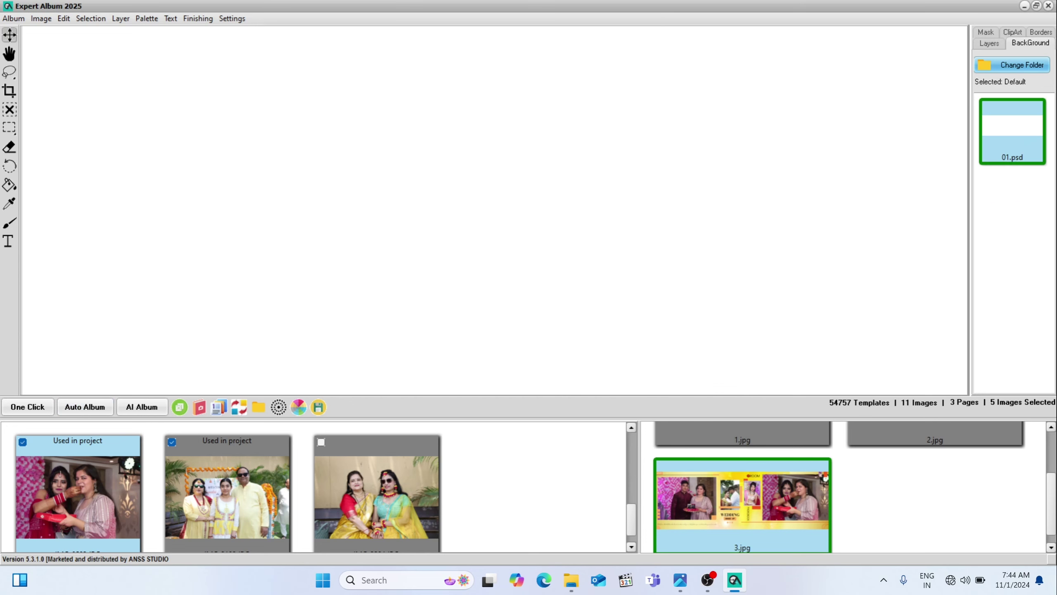
# - Generate a one-click spread from photos 2S8A8180, IMG_0495, IMG_0543 and IMG_0593
pyautogui.click(377, 497)
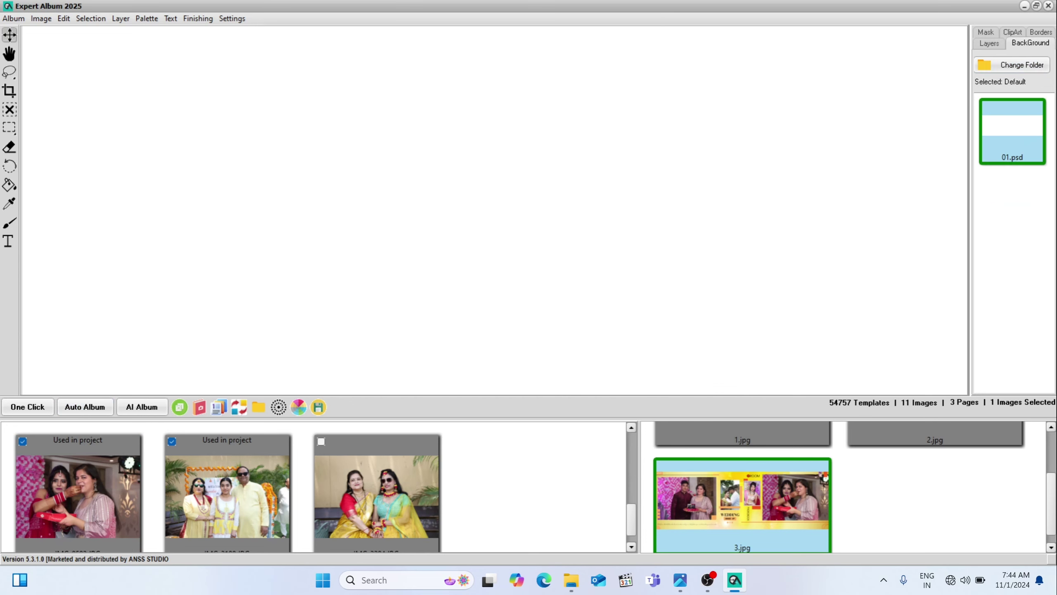
pyautogui.click(78, 495)
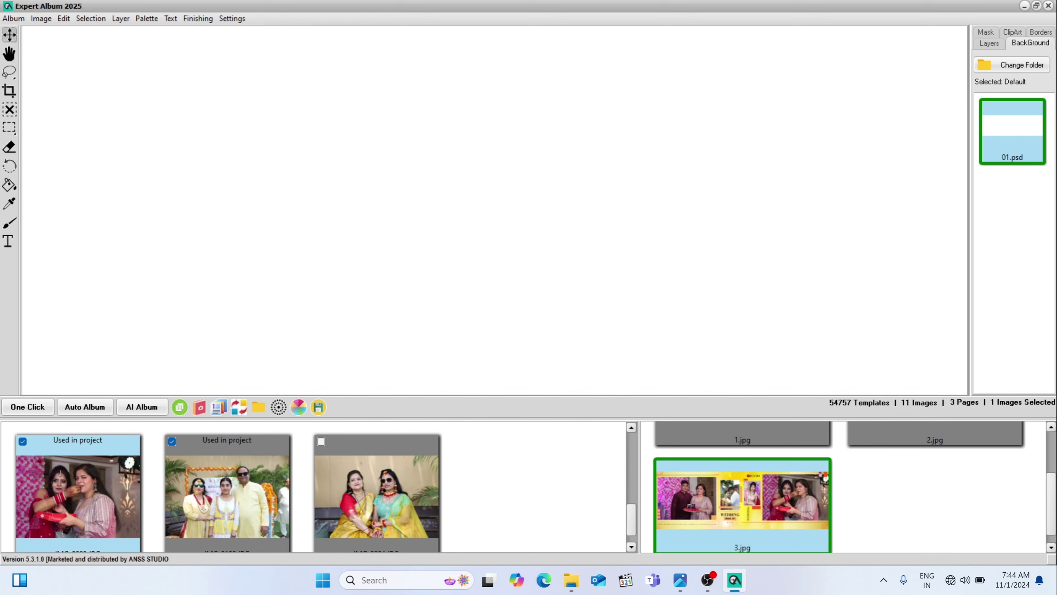
pyautogui.keyDown('ctrl'); pyautogui.click(227, 515); pyautogui.keyUp('ctrl')
pyautogui.keyDown('ctrl'); pyautogui.click(79, 442); pyautogui.keyUp('ctrl')
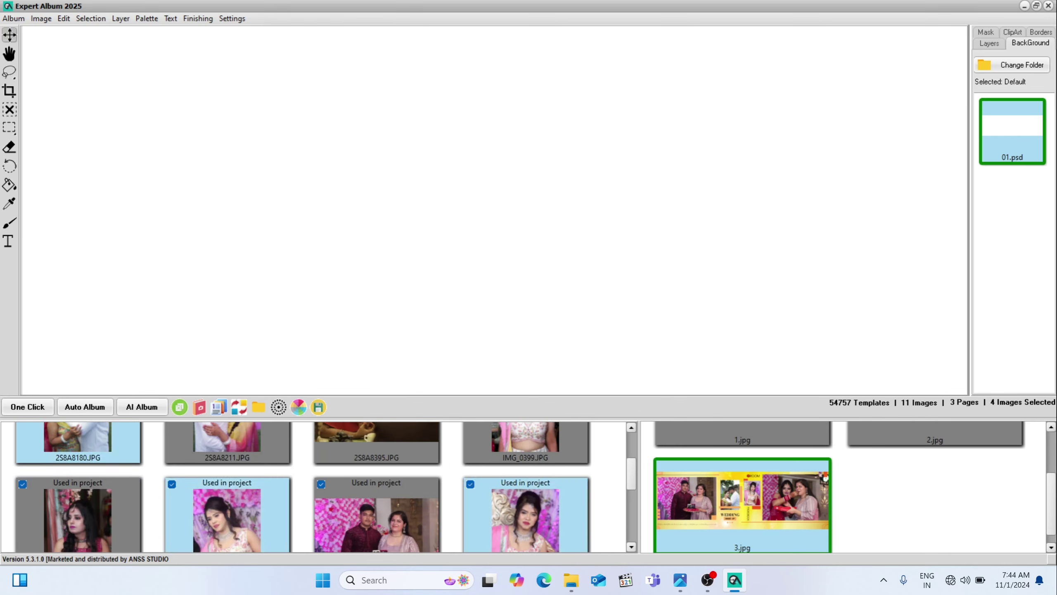
pyautogui.click(28, 407)
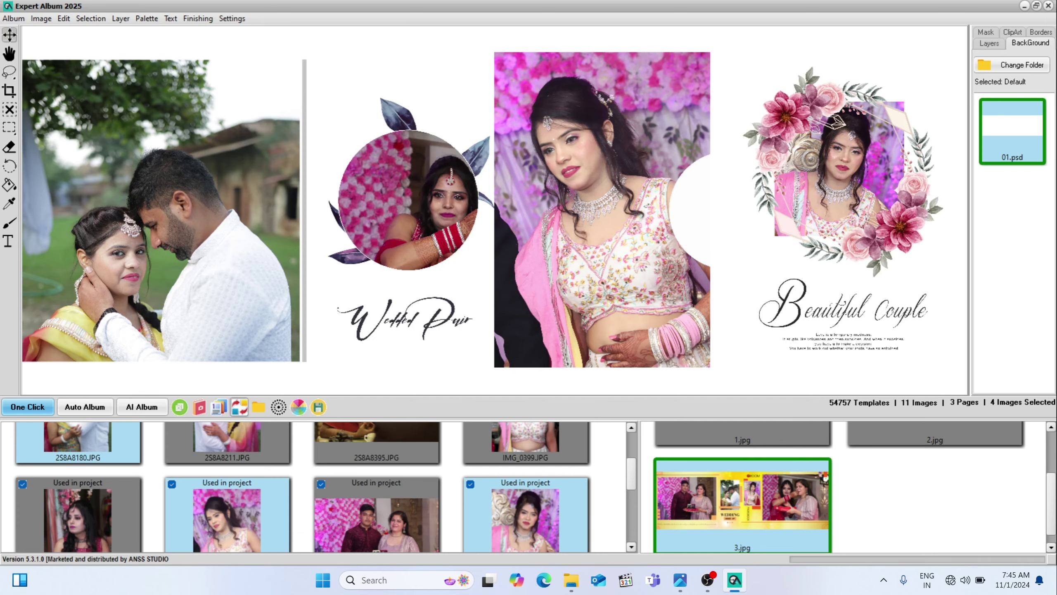
# - Change the design of the current spread several times to try other template layouts
pyautogui.click(239, 406)
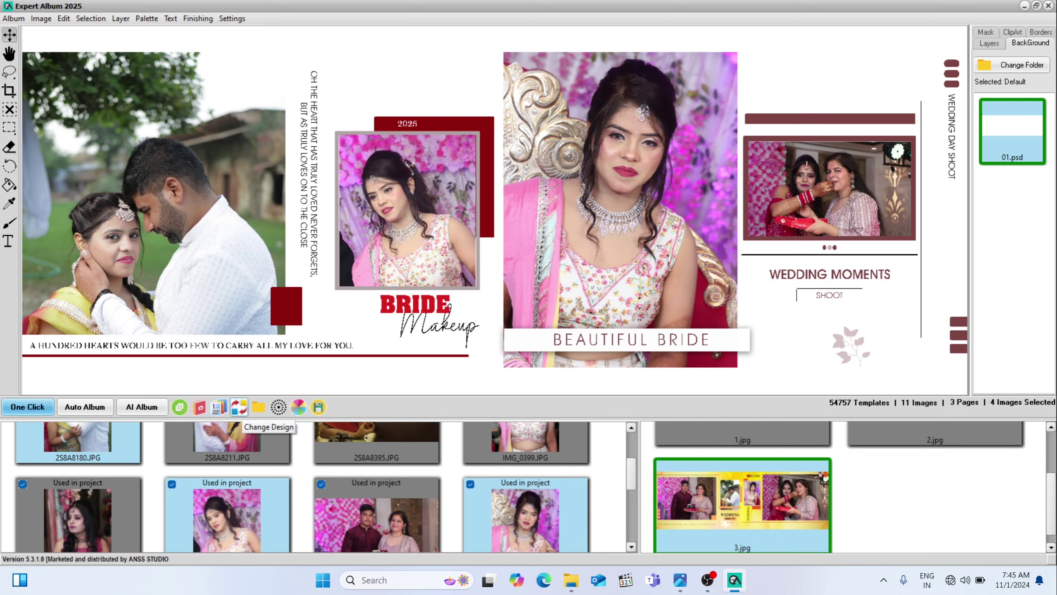
pyautogui.click(239, 406)
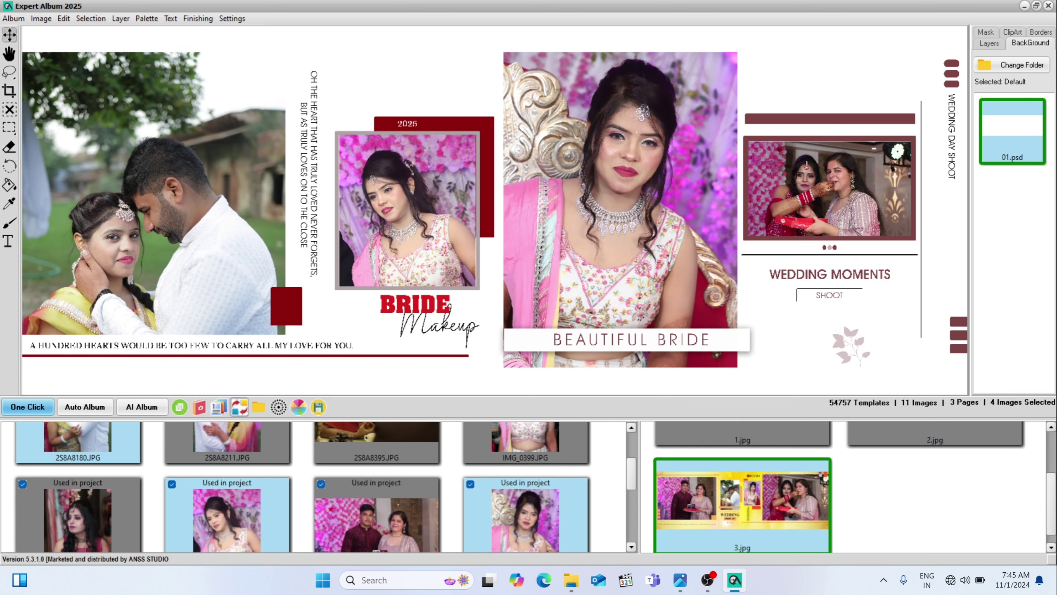
pyautogui.click(240, 407)
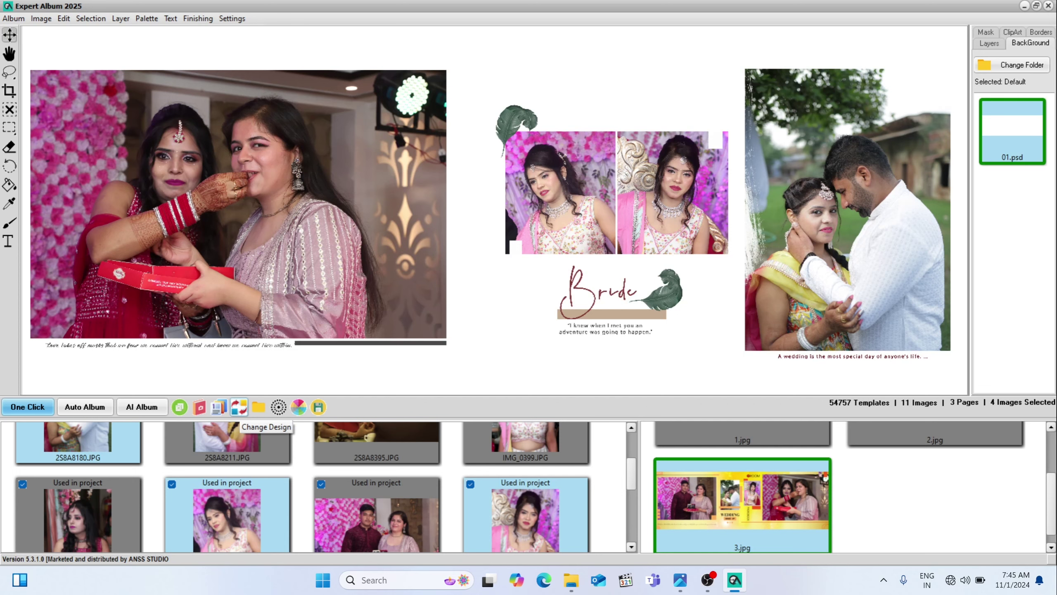
pyautogui.click(240, 407)
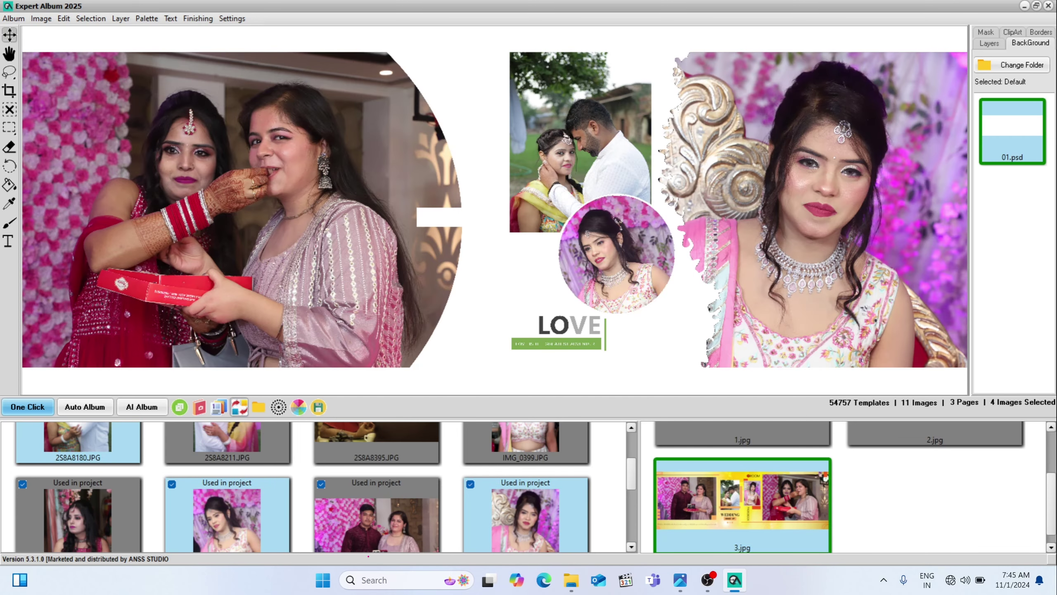
pyautogui.click(239, 407)
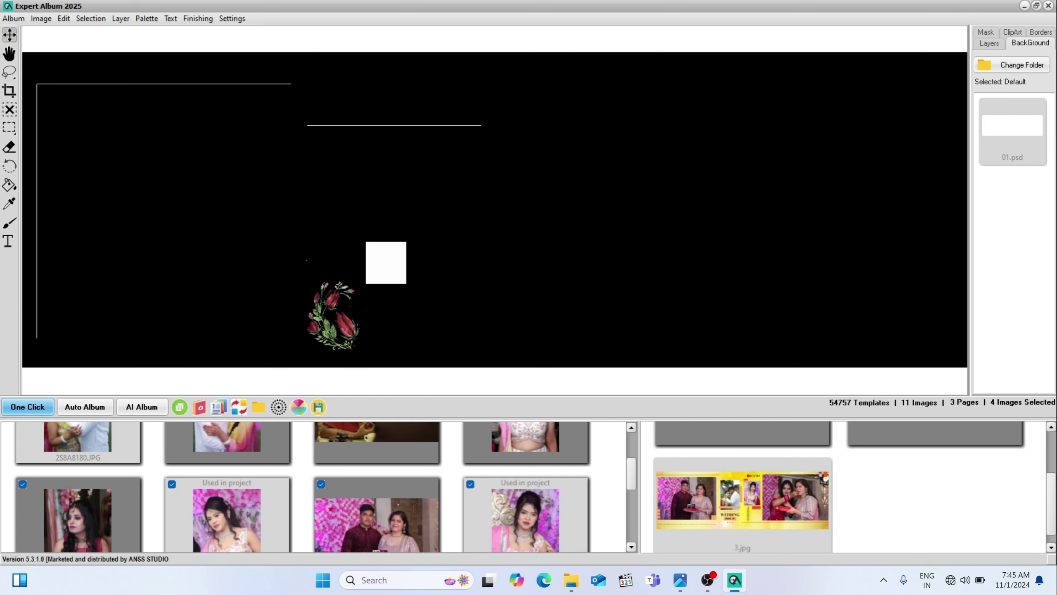